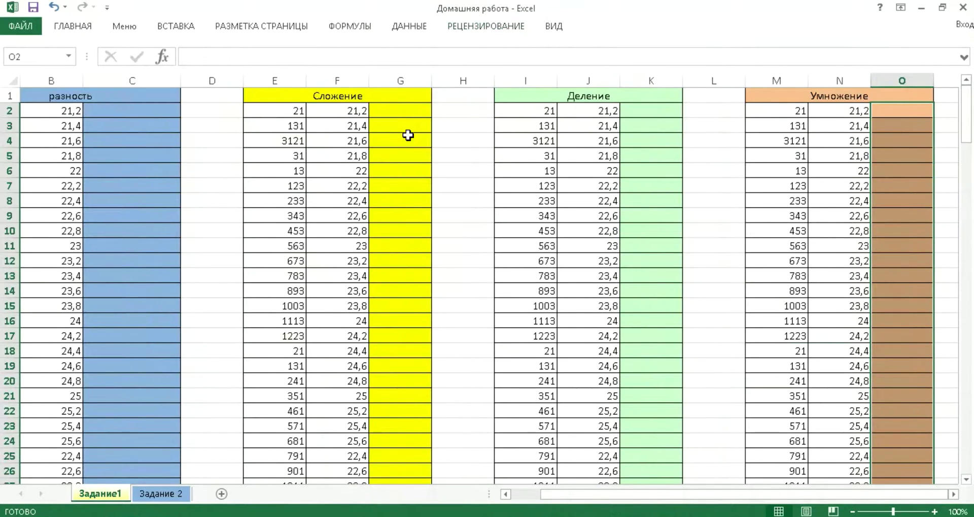
# Enter =A2-B2 in C2 and fill it down column C, giving -0,2, 109,6, 3099,4
pyautogui.click(407, 138)
pyautogui.click(129, 112)
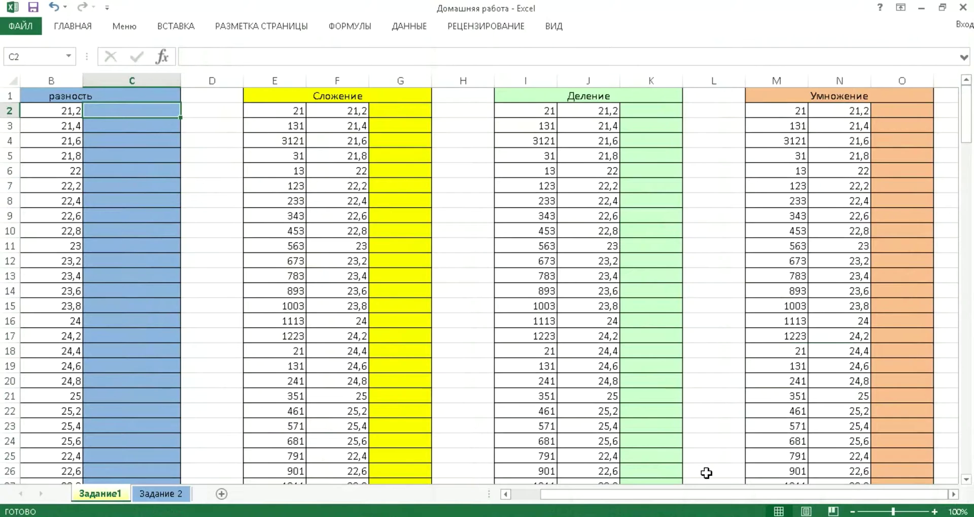
pyautogui.moveTo(613, 493); pyautogui.dragTo(517, 492)
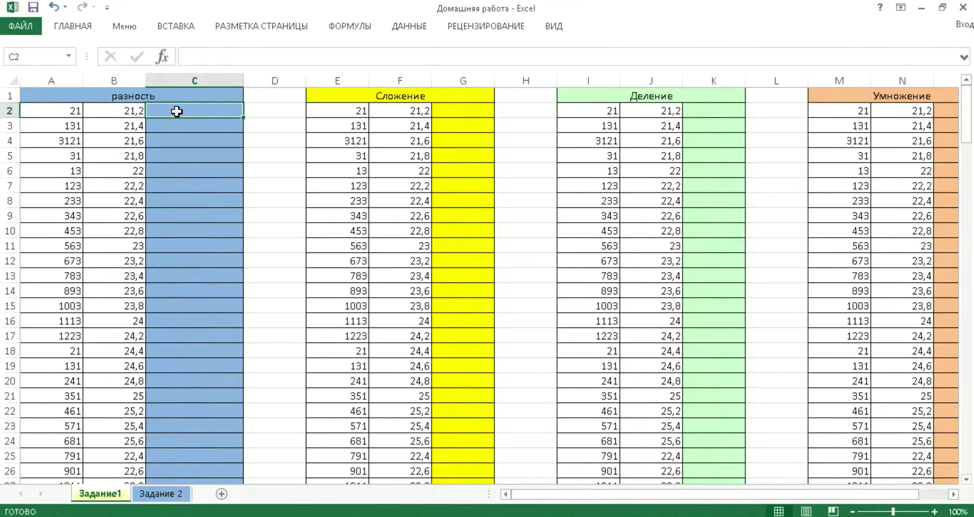
pyautogui.write('=')
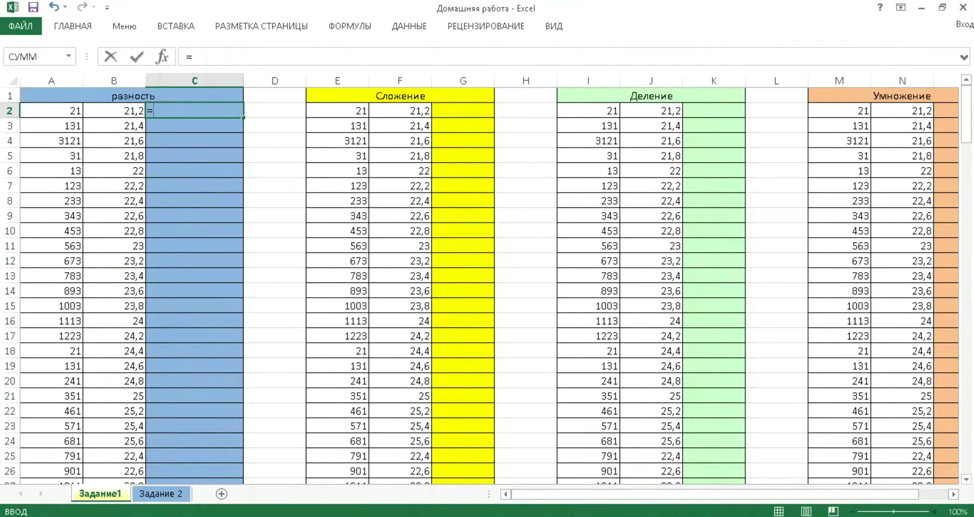
pyautogui.write('a')
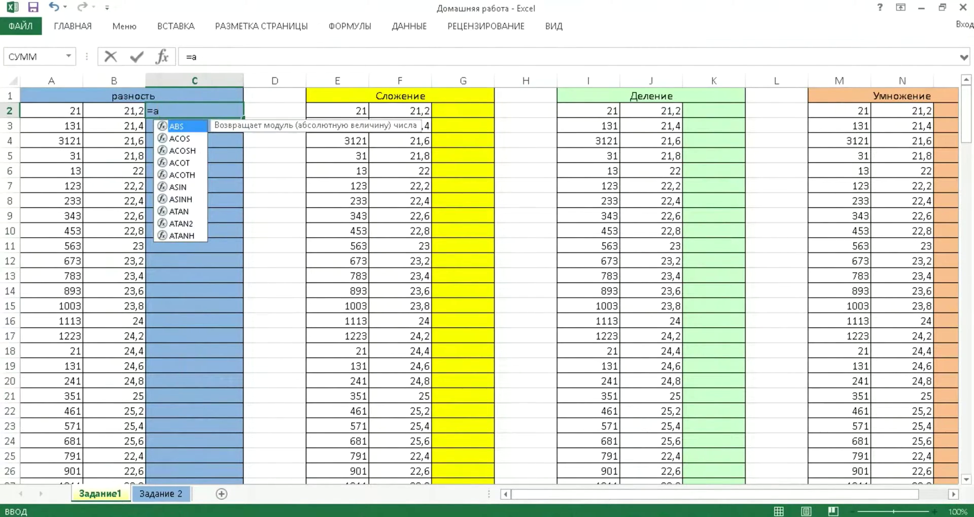
pyautogui.write('3')
pyautogui.press('BackSpace')
pyautogui.write('2-')
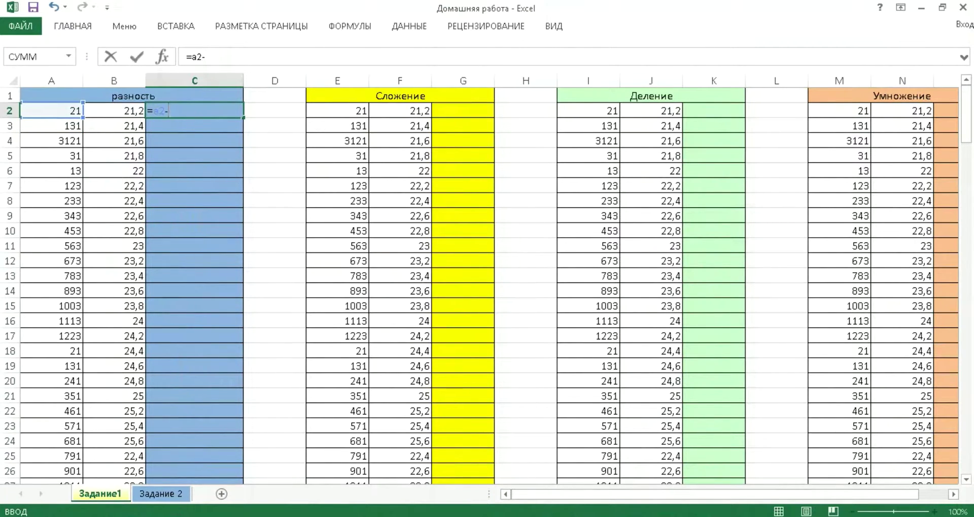
pyautogui.write('v')
pyautogui.press('BackSpace')
pyautogui.write('b2')
pyautogui.press('Return')
pyautogui.click(226, 109)
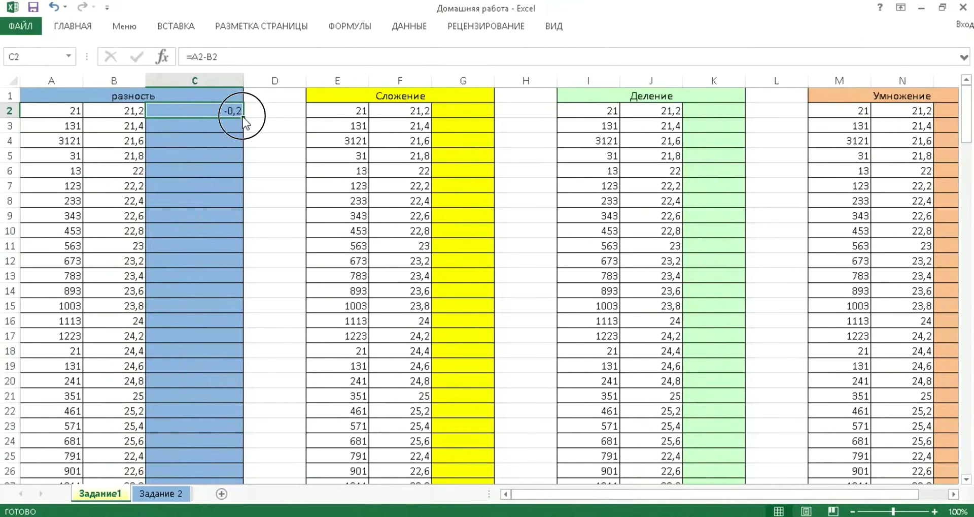
pyautogui.doubleClick(243, 116)
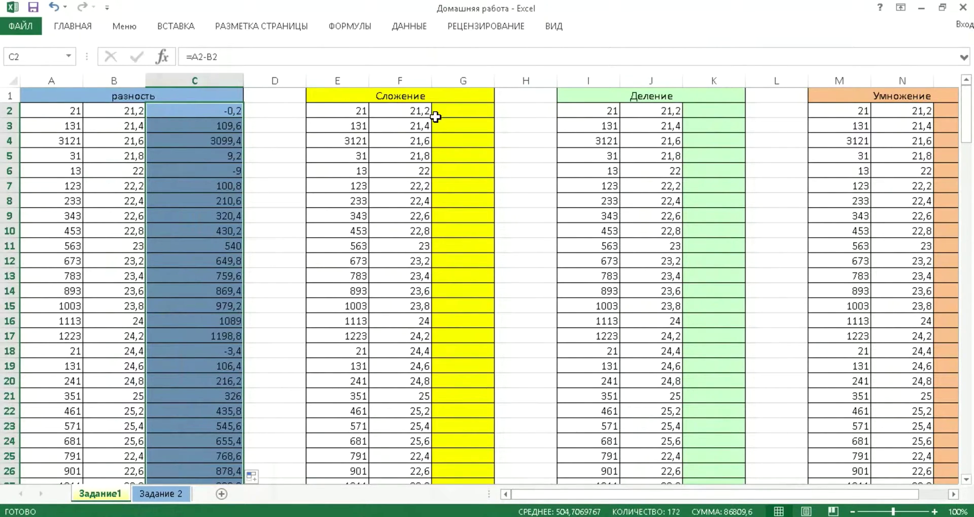
pyautogui.click(445, 109)
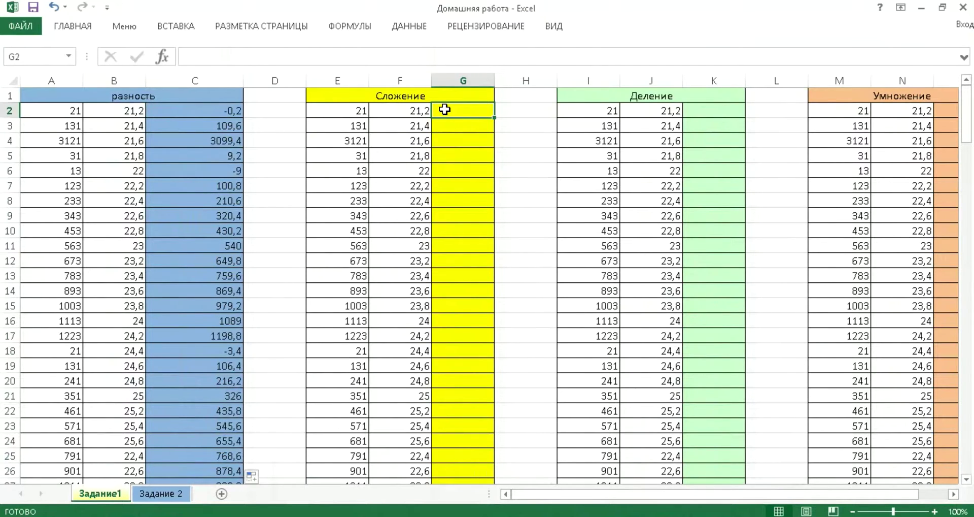
# Enter =E2+F2 in G2 and fill it down the Сложение column (42,2, 152,4, 3142,6)
pyautogui.write('=e2')
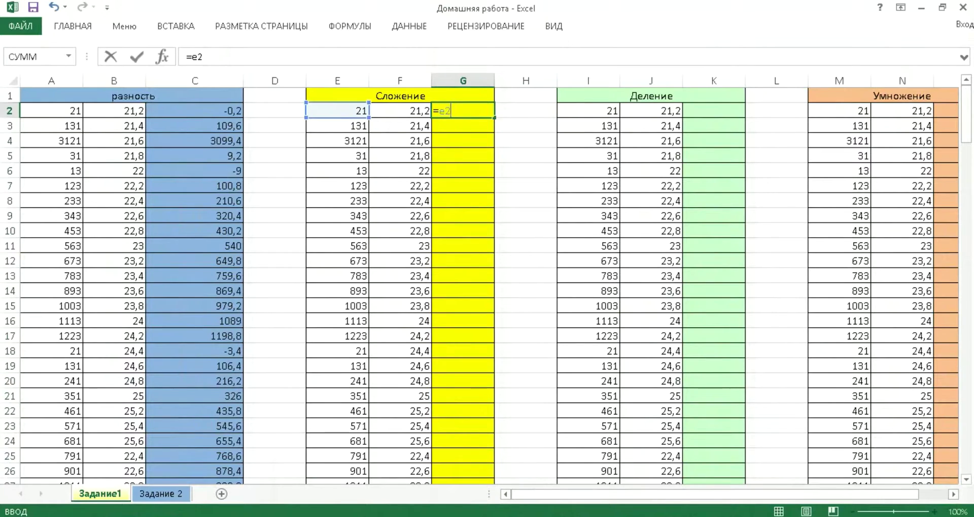
pyautogui.write('+')
pyautogui.write('f')
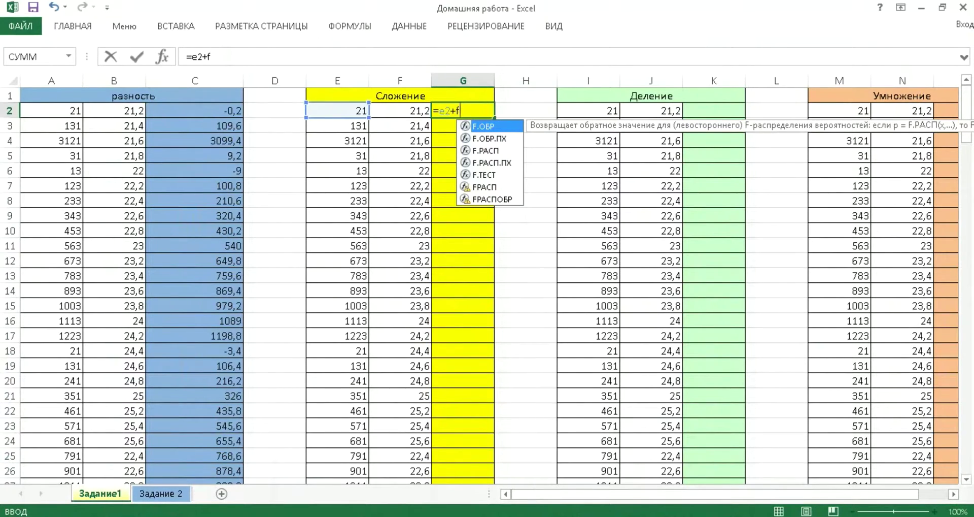
pyautogui.write('2')
pyautogui.press('Return')
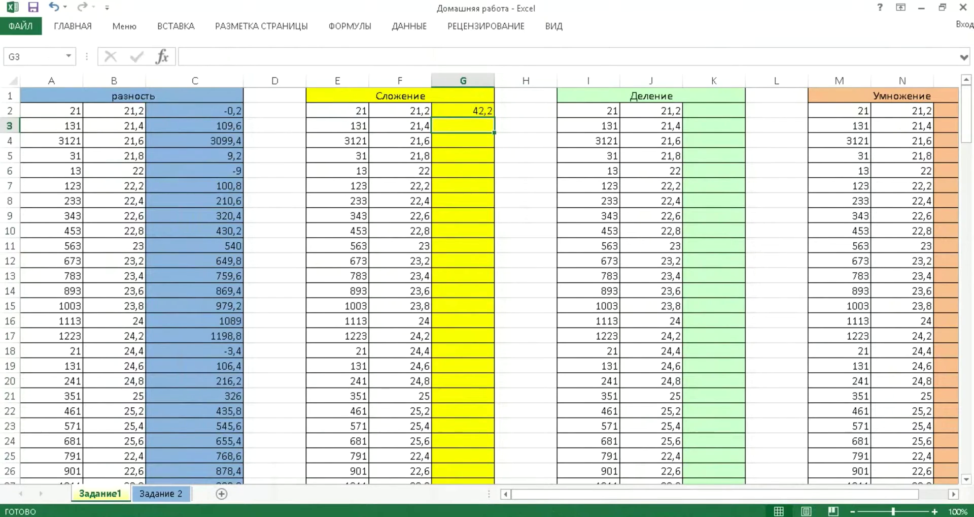
pyautogui.click(459, 110)
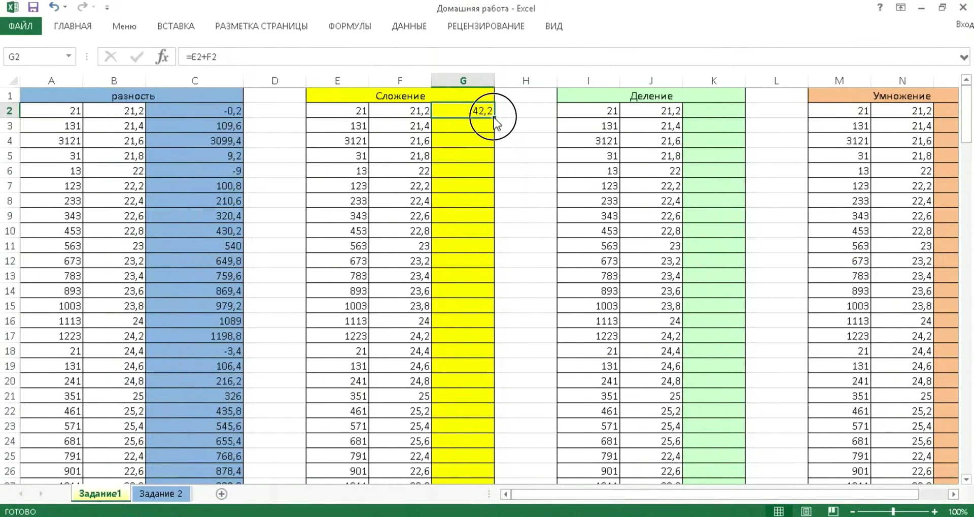
pyautogui.doubleClick(493, 118)
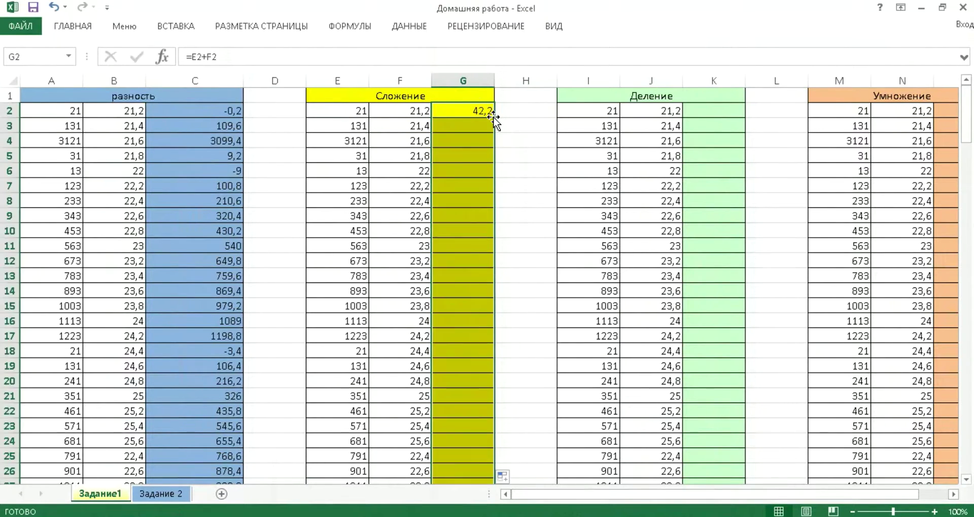
pyautogui.click(713, 110)
# Enter =I2/J2 in K2 and fill it down the Деление column (0,99056604, 6,12149533, ...)
pyautogui.click(514, 57)
pyautogui.write('=')
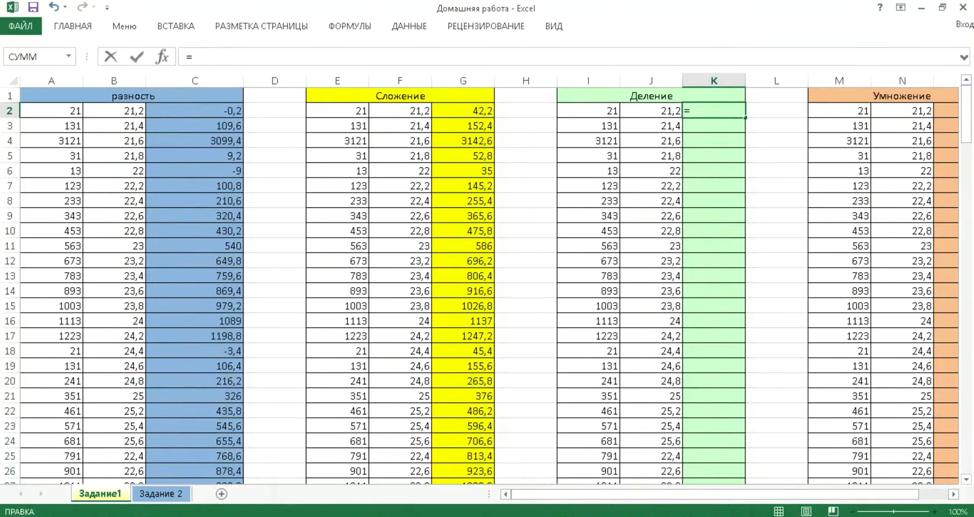
pyautogui.write('i2')
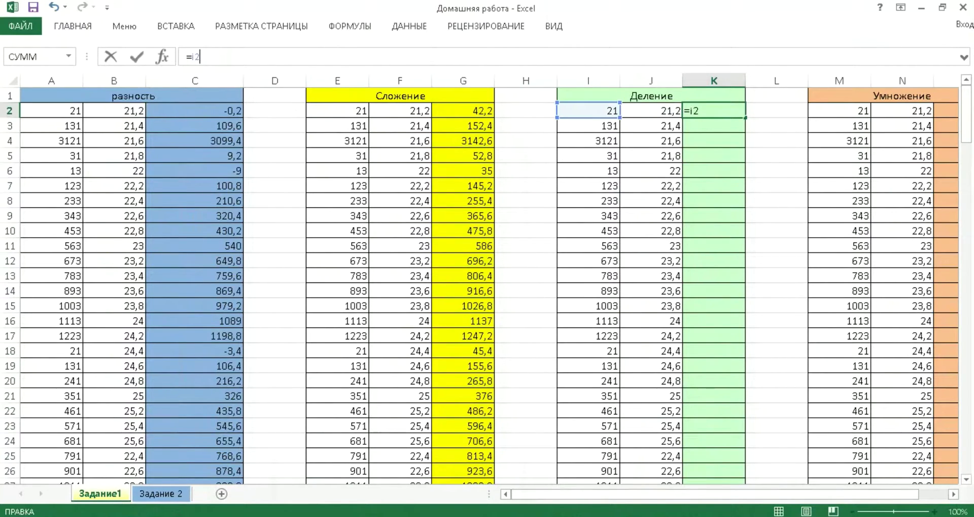
pyautogui.write('/')
pyautogui.write('j2')
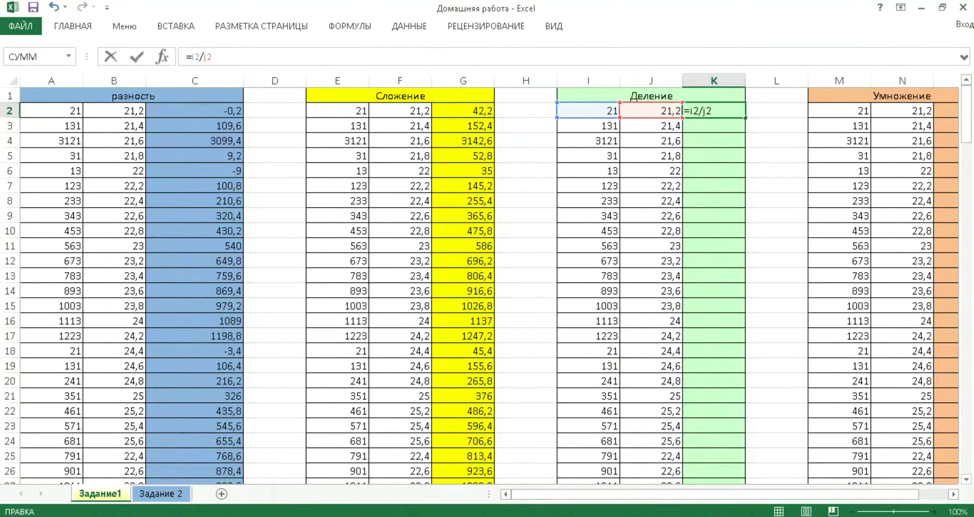
pyautogui.press('Return')
pyautogui.click(737, 113)
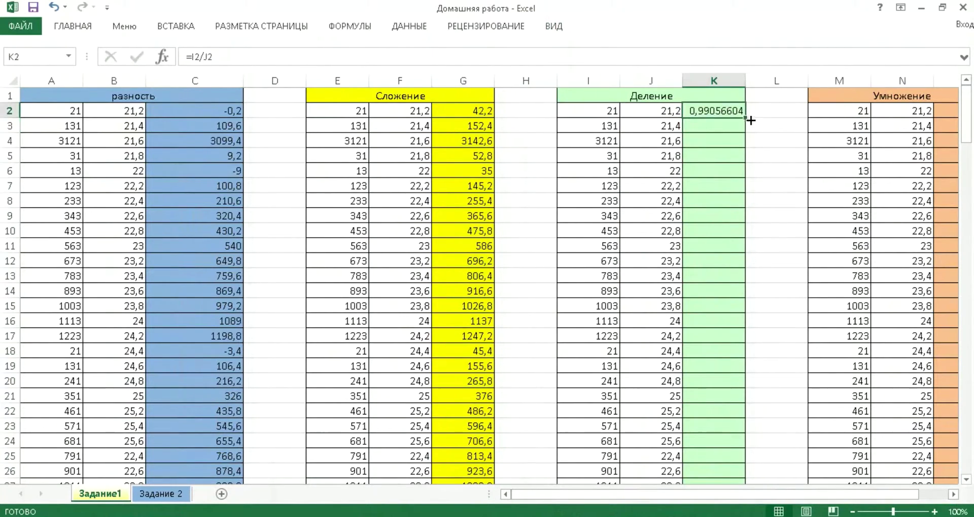
pyautogui.doubleClick(746, 119)
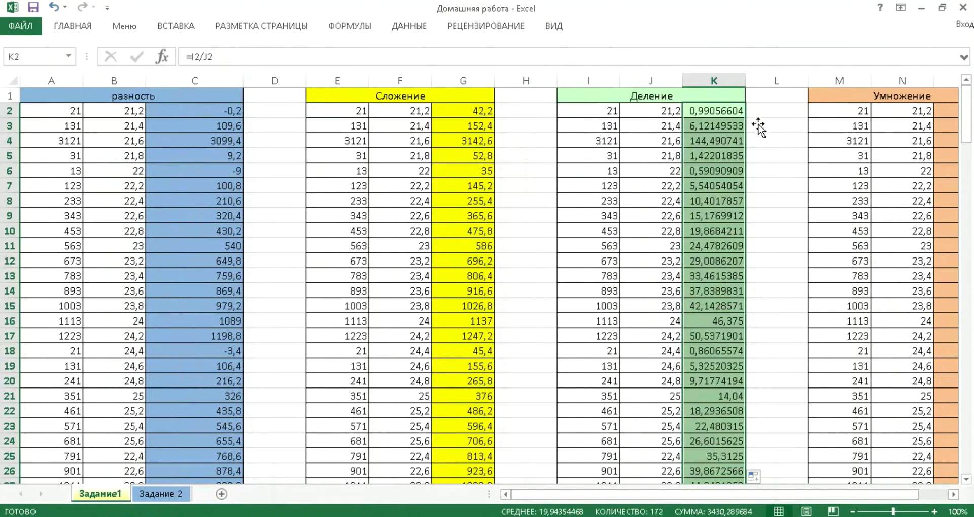
pyautogui.click(791, 141)
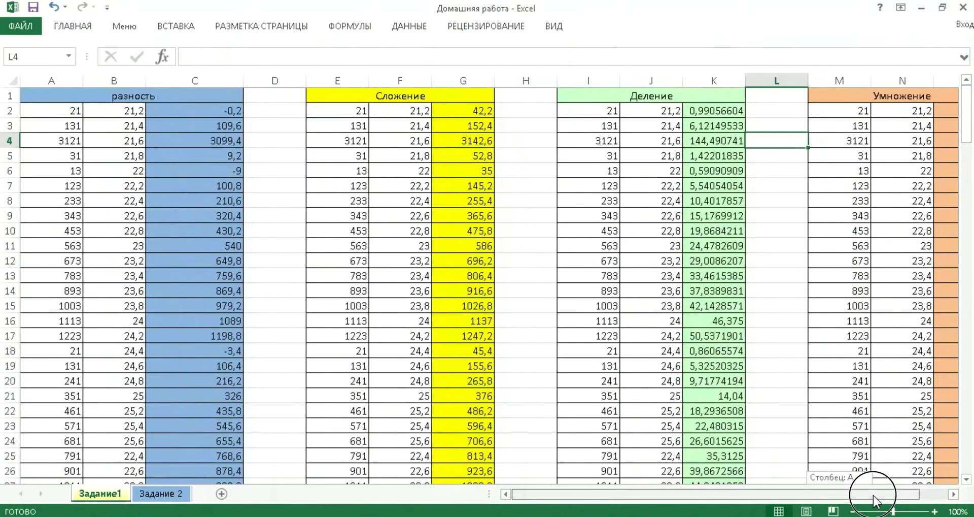
# Enter =M2*N2 in O2 and fill it down the Умножение column (445,2, 2803,4, 67413,6)
pyautogui.moveTo(878, 494); pyautogui.dragTo(908, 493)
pyautogui.click(885, 111)
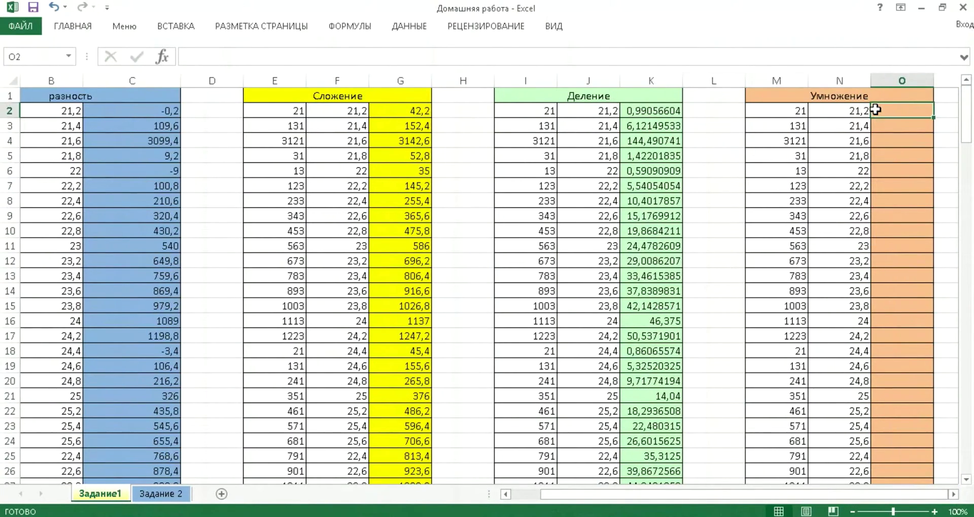
pyautogui.write('m')
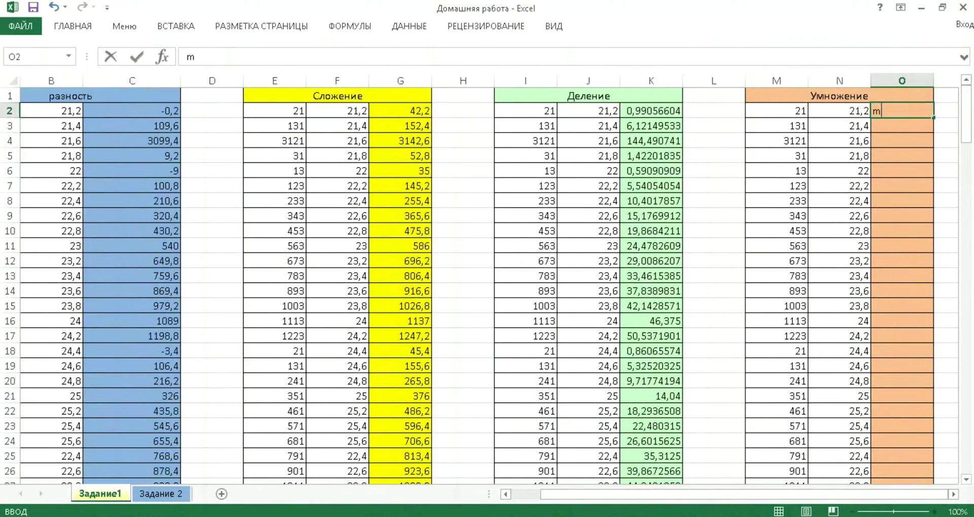
pyautogui.press('BackSpace')
pyautogui.write('=')
pyautogui.write('m2')
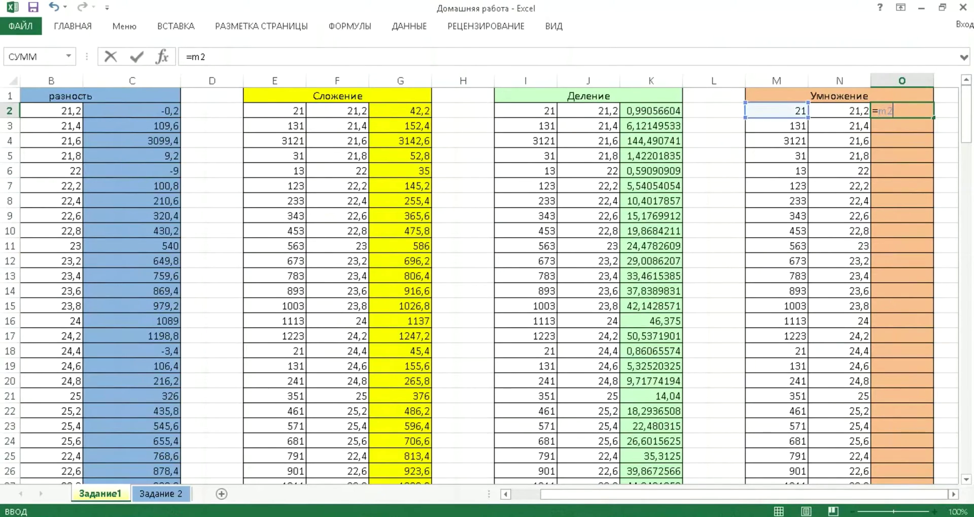
pyautogui.write('*')
pyautogui.write('n2')
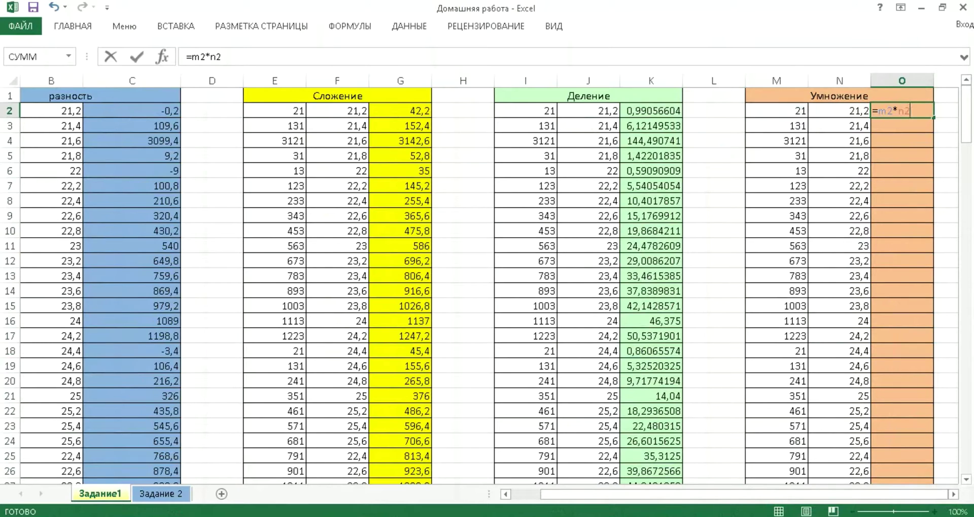
pyautogui.press('Return')
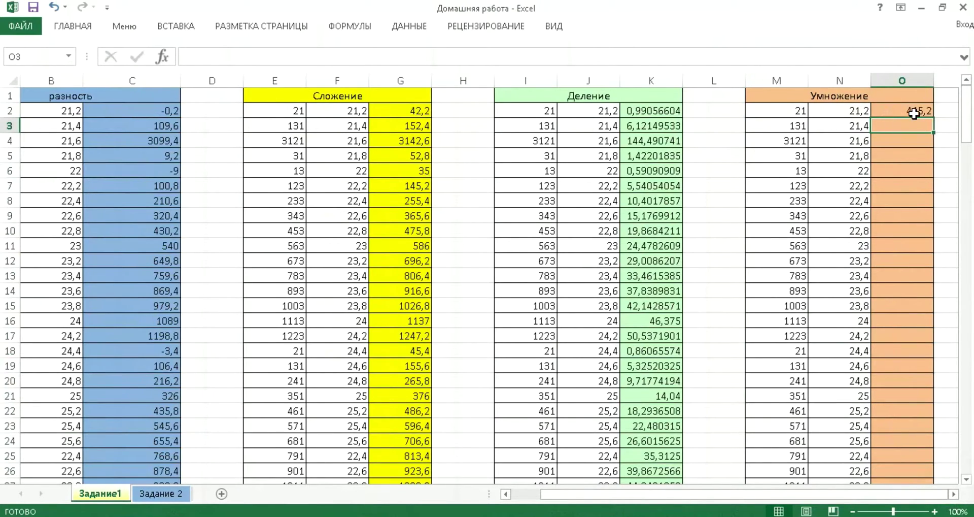
pyautogui.click(911, 112)
pyautogui.doubleClick(933, 118)
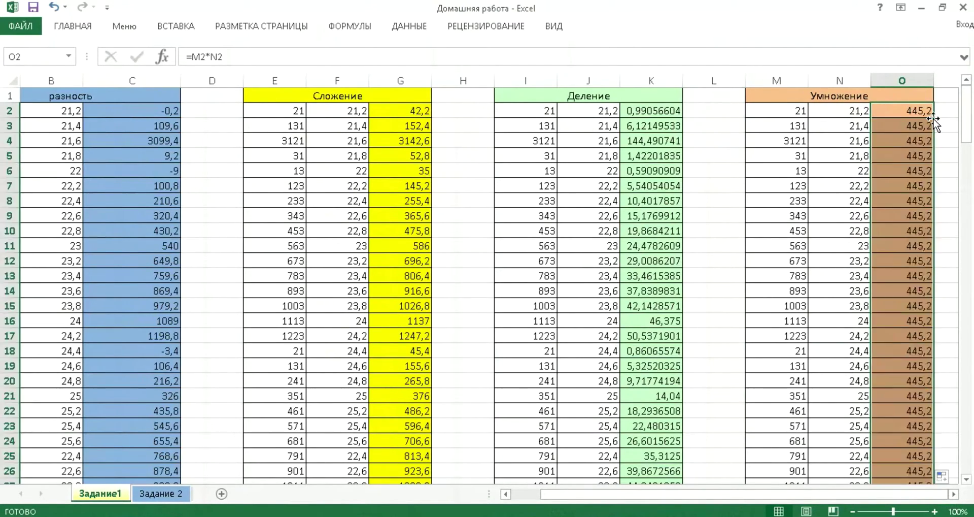
pyautogui.click(828, 154)
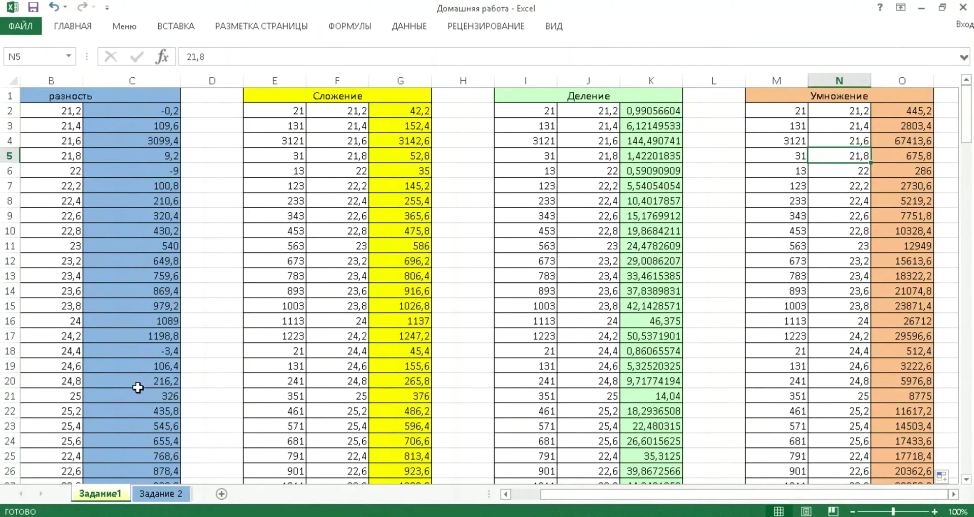
# On the Задание 2 sheet, fill column C with =B3^5, giving 32, 1024, 243
pyautogui.click(158, 493)
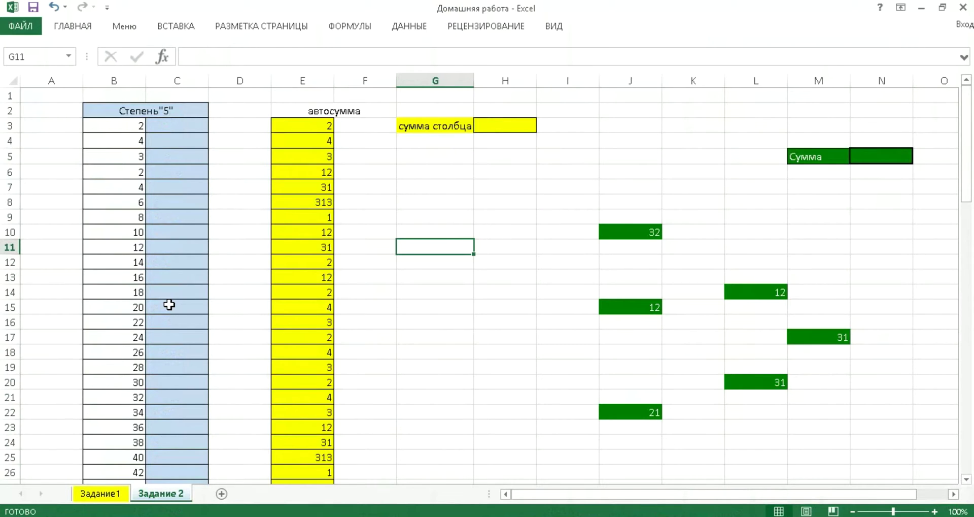
pyautogui.click(168, 126)
pyautogui.write('=')
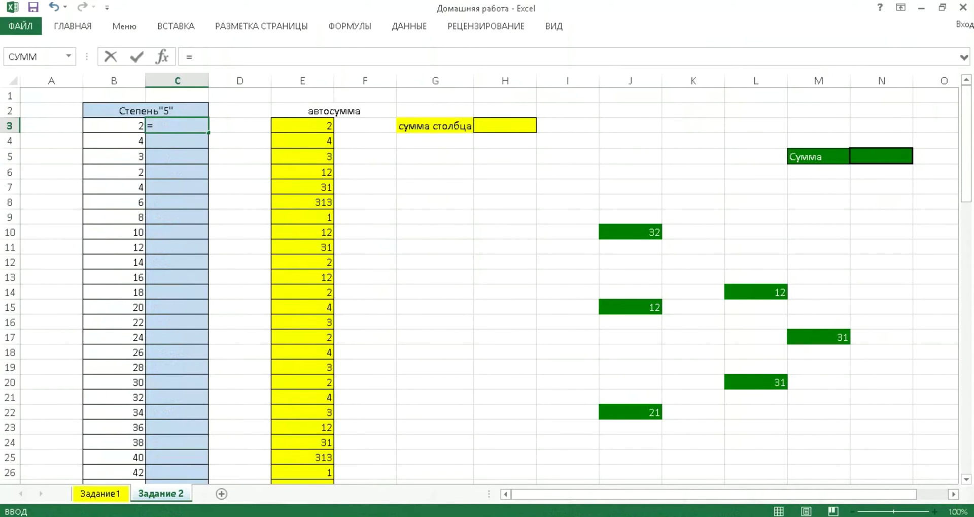
pyautogui.write('b')
pyautogui.write('3')
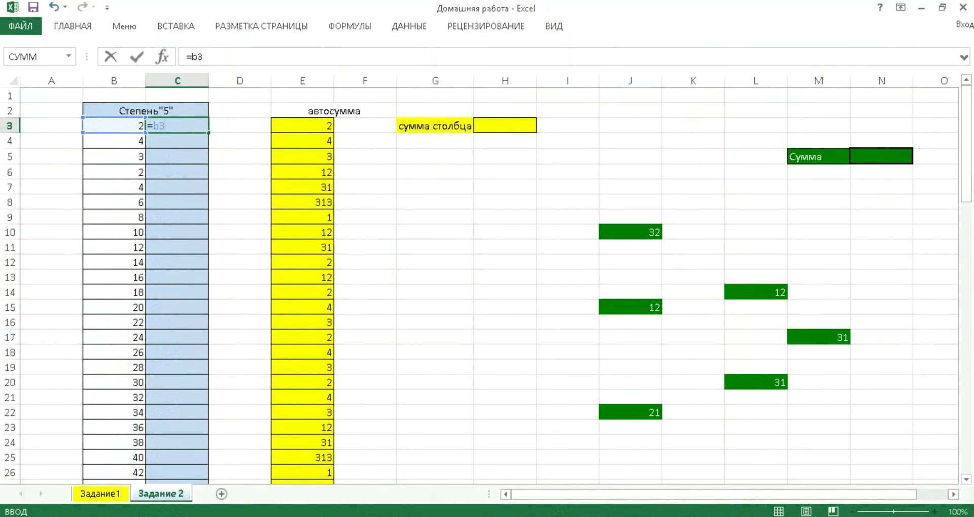
pyautogui.write('^')
pyautogui.write('5')
pyautogui.press('Return')
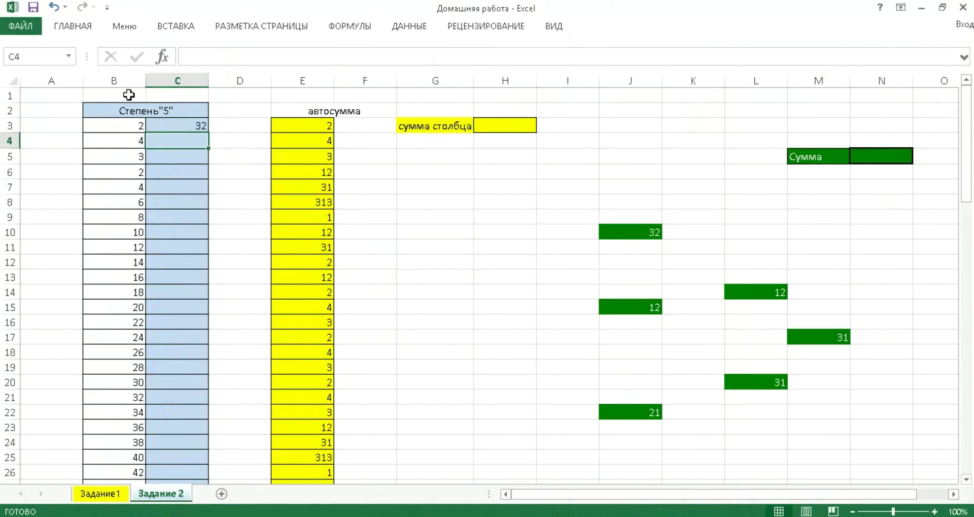
pyautogui.click(186, 123)
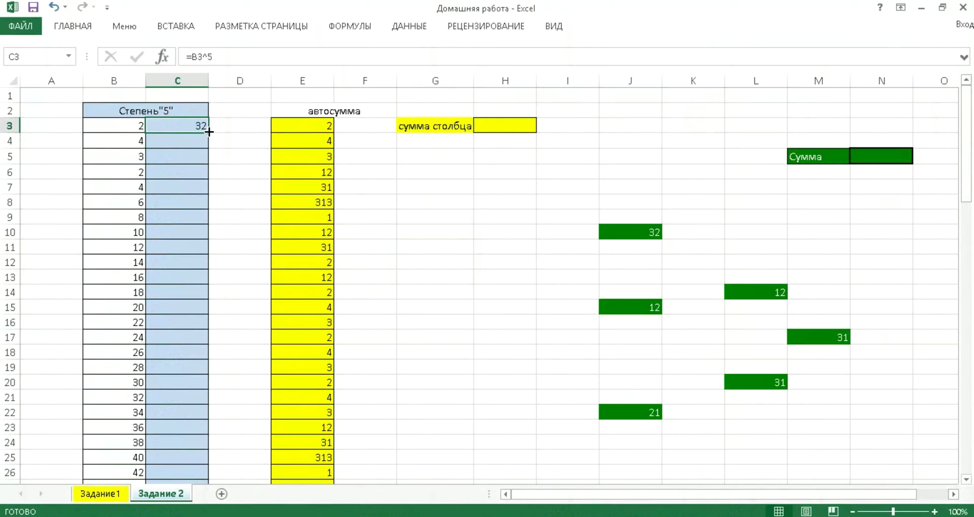
pyautogui.doubleClick(209, 132)
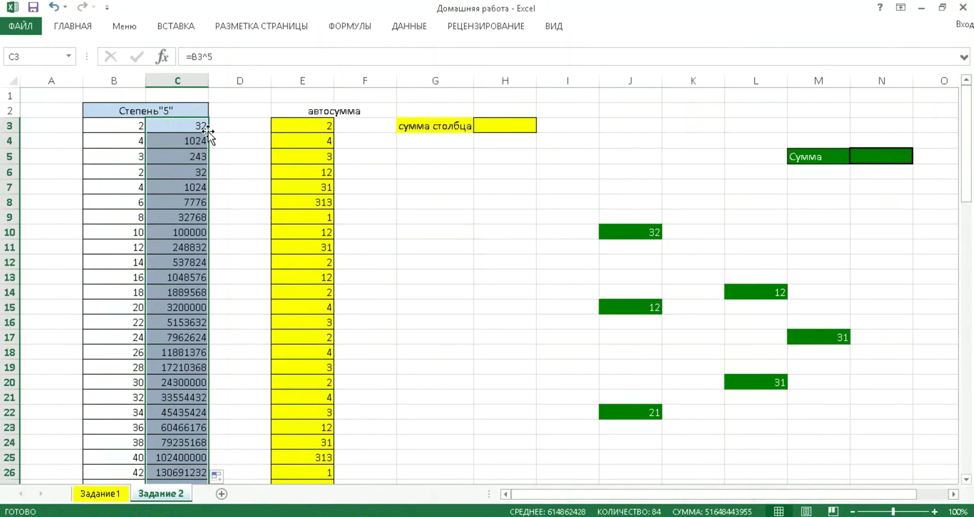
pyautogui.click(222, 229)
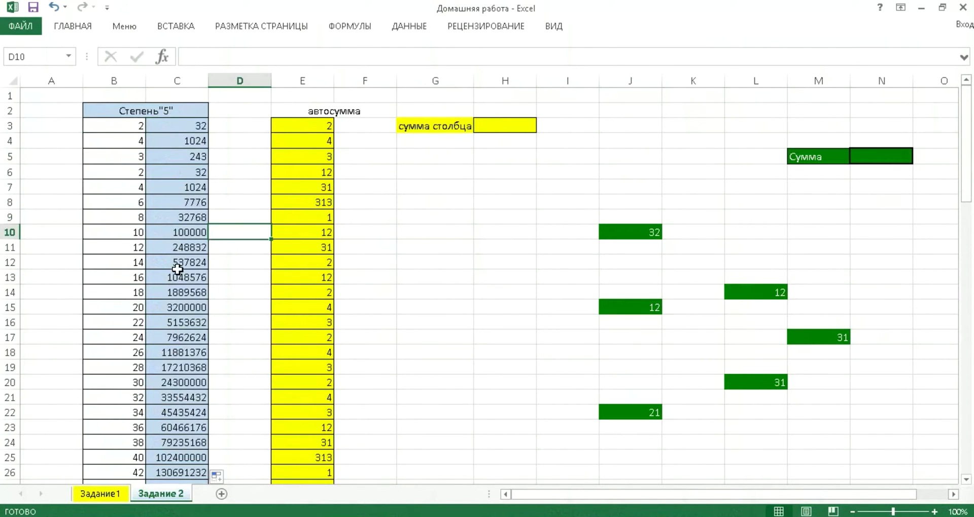
# Select H3 and set the ribbon to show tabs and commands
pyautogui.click(374, 322)
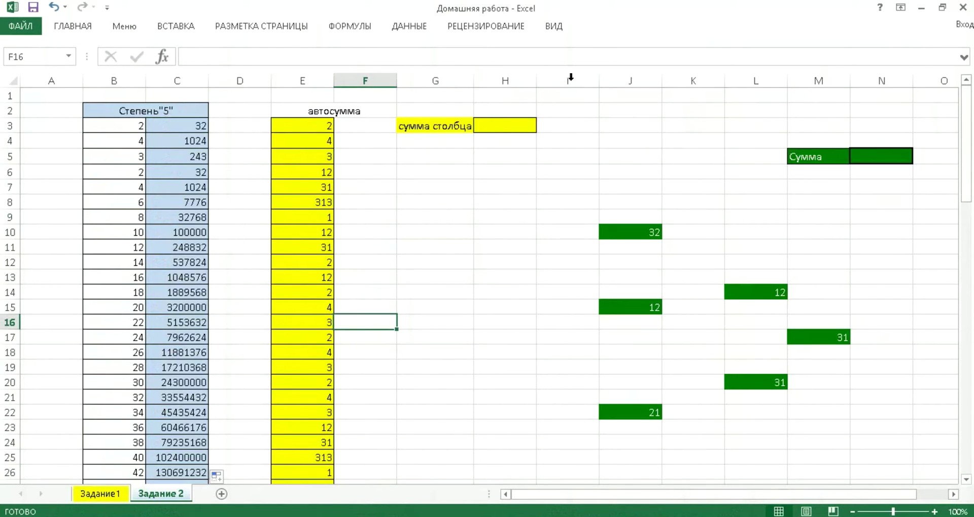
pyautogui.click(500, 125)
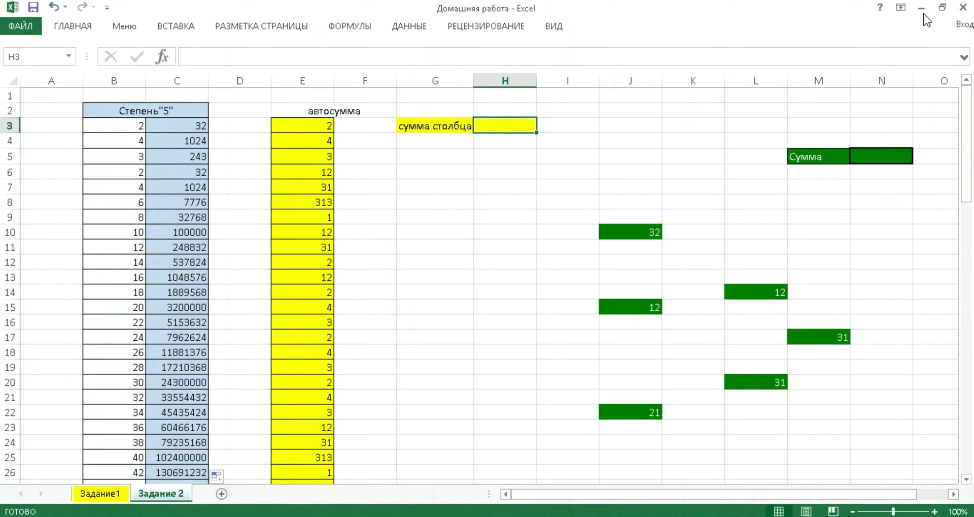
pyautogui.click(897, 9)
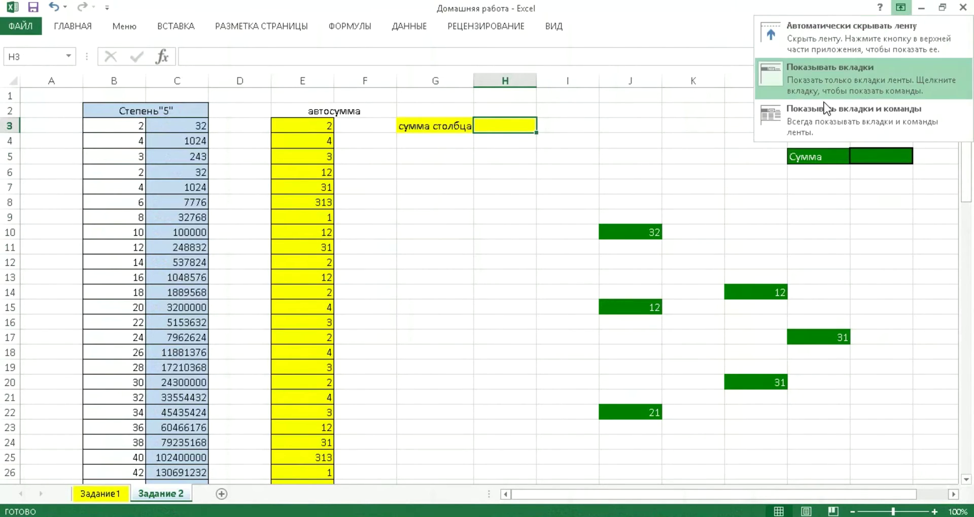
pyautogui.click(829, 118)
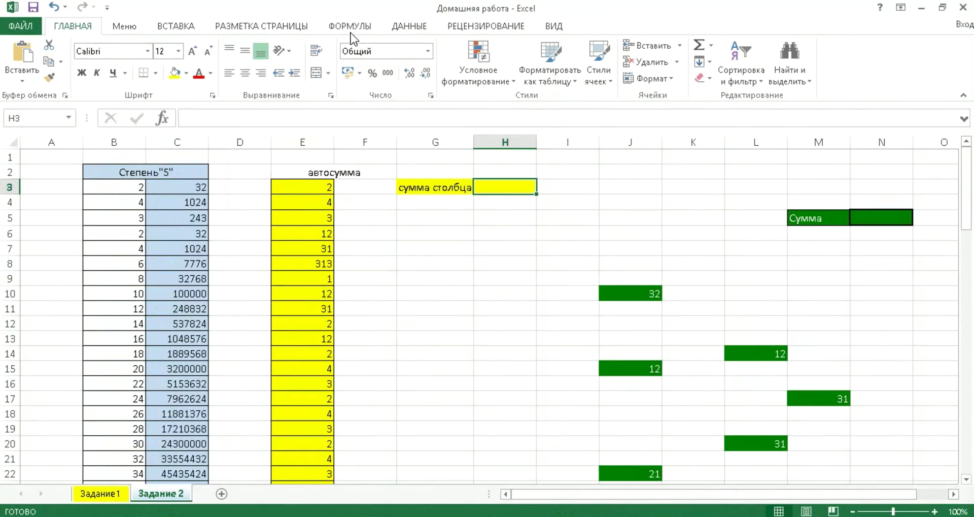
pyautogui.click(700, 45)
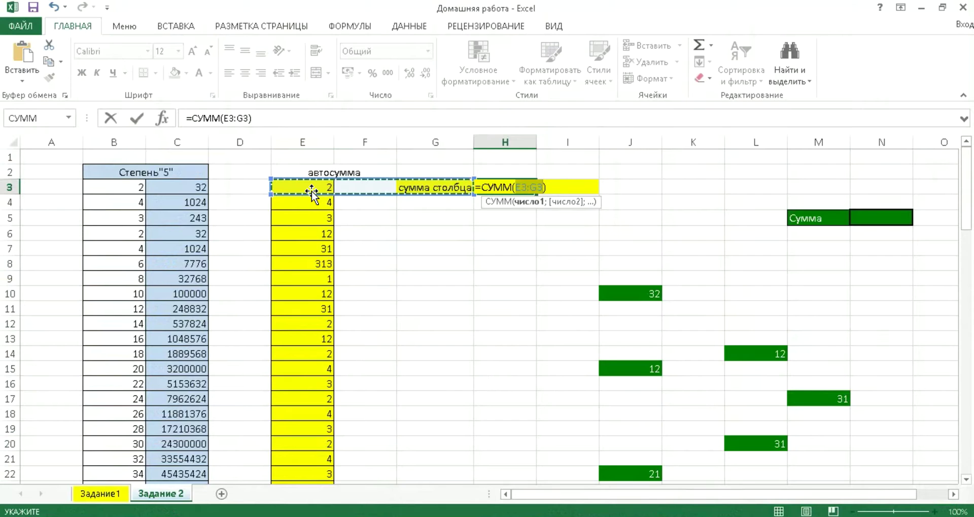
# Make H3 total E3:E53 with =СУММ(E3:E53), showing 1323
pyautogui.press('BackSpace')
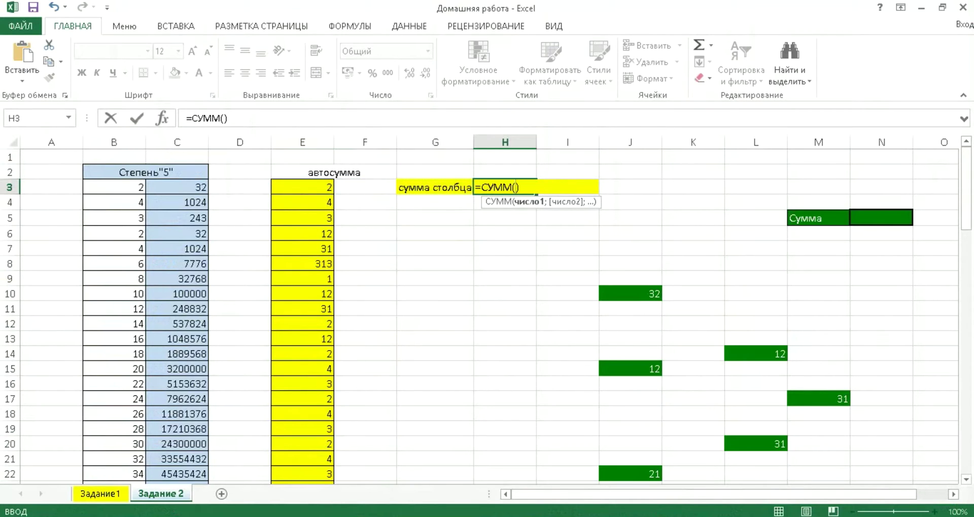
pyautogui.moveTo(302, 187)
pyautogui.mouseDown()
pyautogui.moveTo(306, 513)
pyautogui.moveTo(320, 224)
pyautogui.mouseUp()
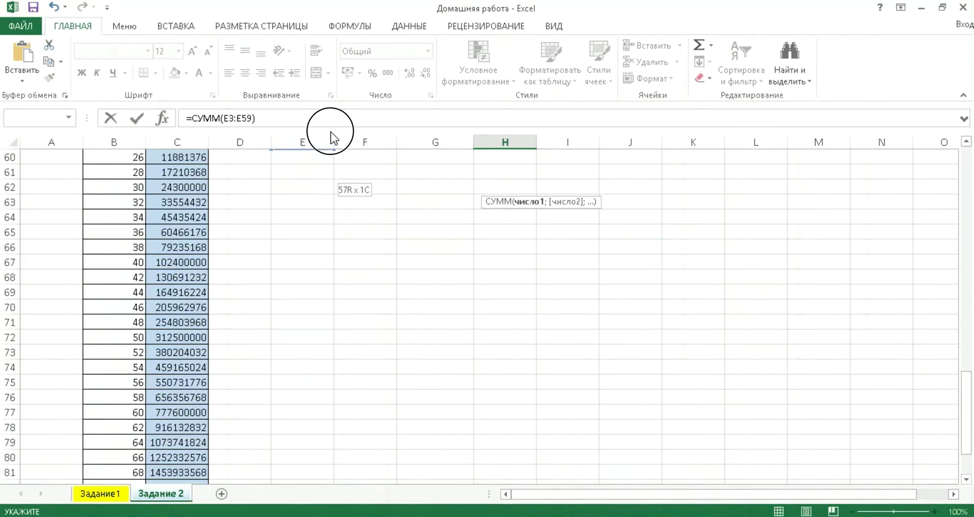
pyautogui.moveTo(320, 224)
pyautogui.mouseDown()
pyautogui.moveTo(321, 179)
pyautogui.moveTo(321, 288)
pyautogui.mouseUp()
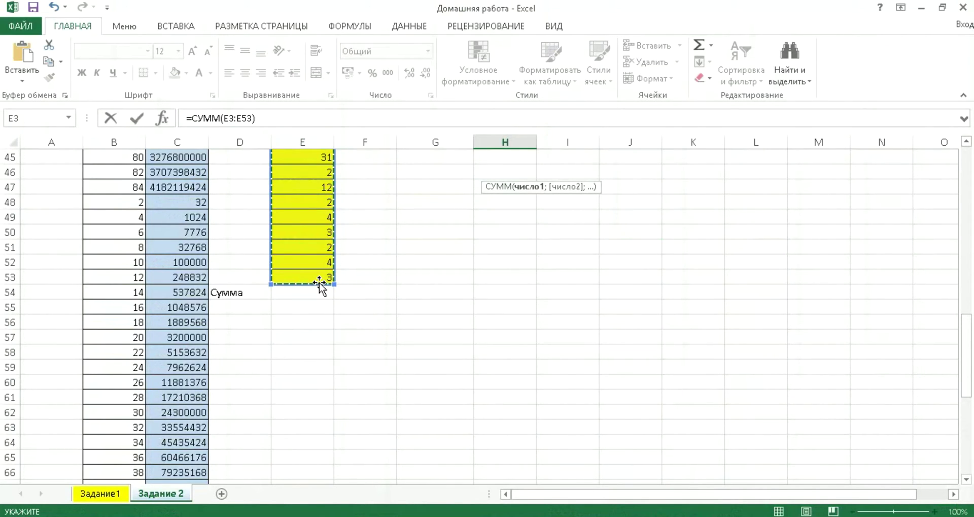
pyautogui.press('Return')
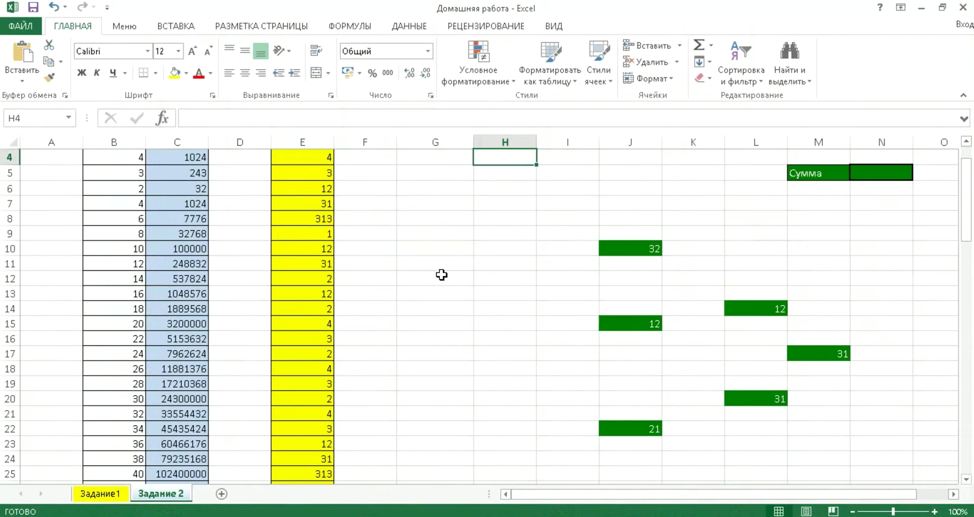
pyautogui.click(524, 187)
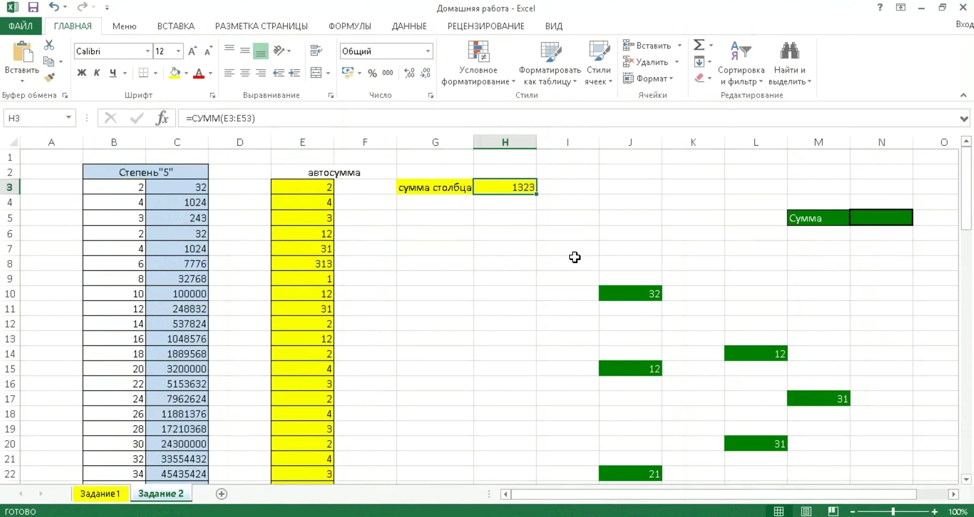
pyautogui.click(893, 217)
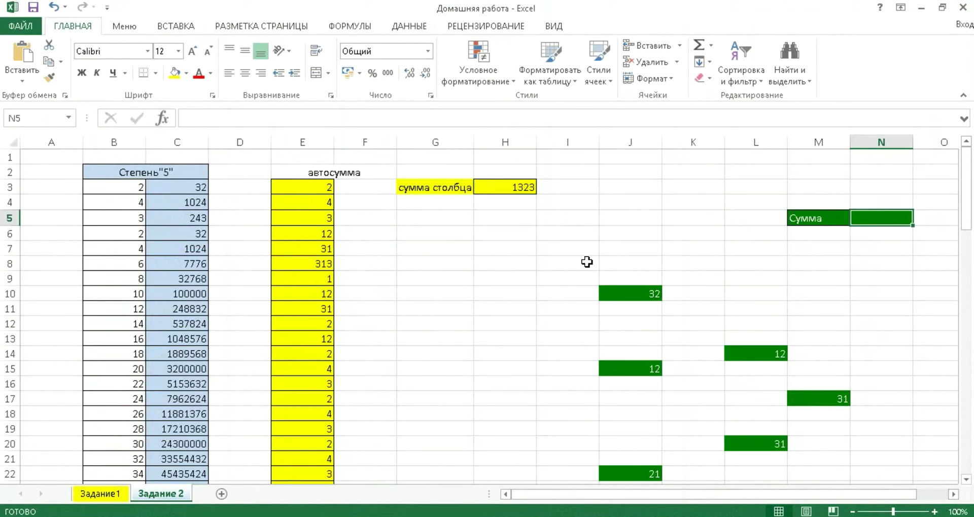
# Start an AutoSum in N5 and clear its suggested E5:M5 range
pyautogui.click(746, 293)
pyautogui.click(641, 267)
pyautogui.click(762, 327)
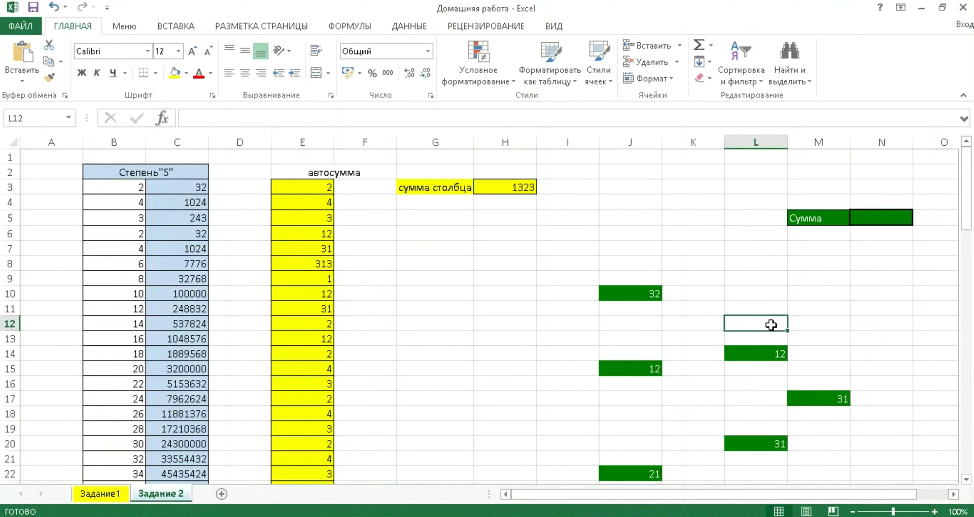
pyautogui.click(872, 229)
pyautogui.click(873, 213)
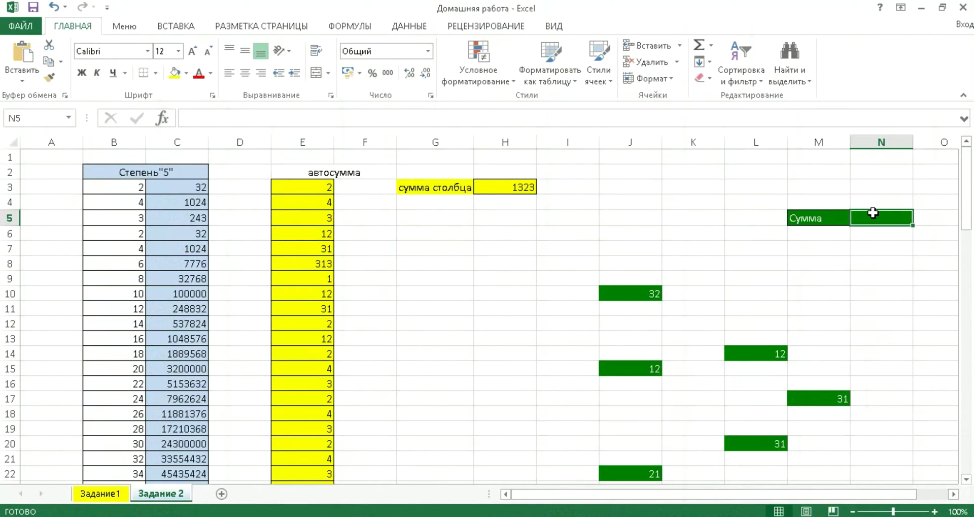
pyautogui.click(700, 46)
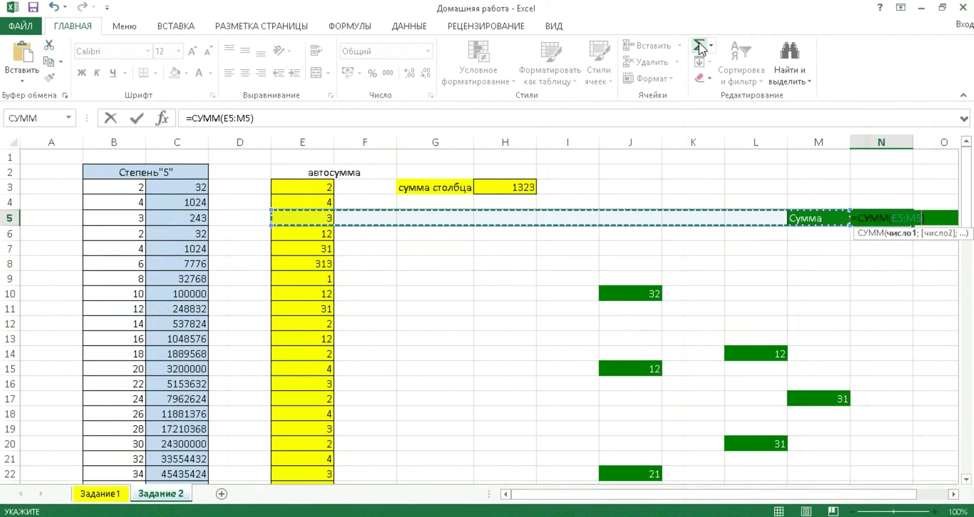
pyautogui.press('BackSpace')
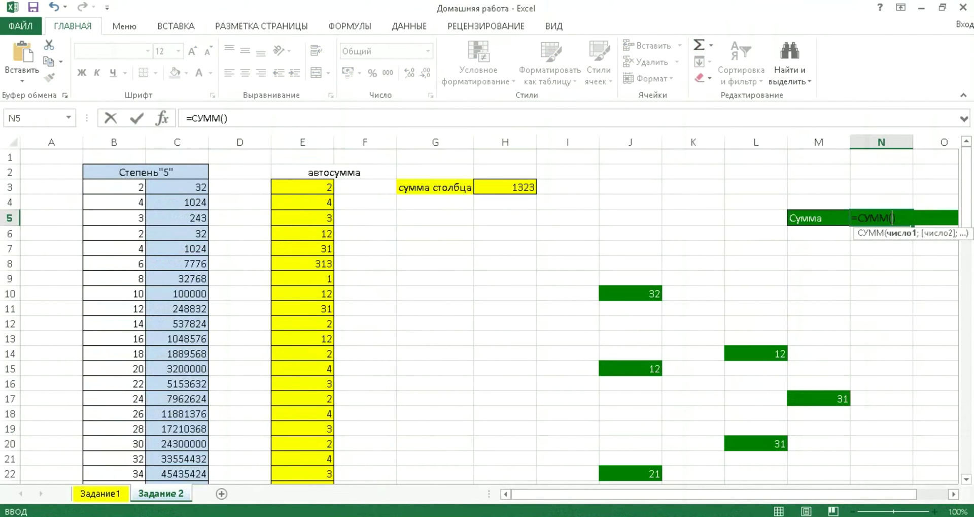
pyautogui.press('BackSpace')
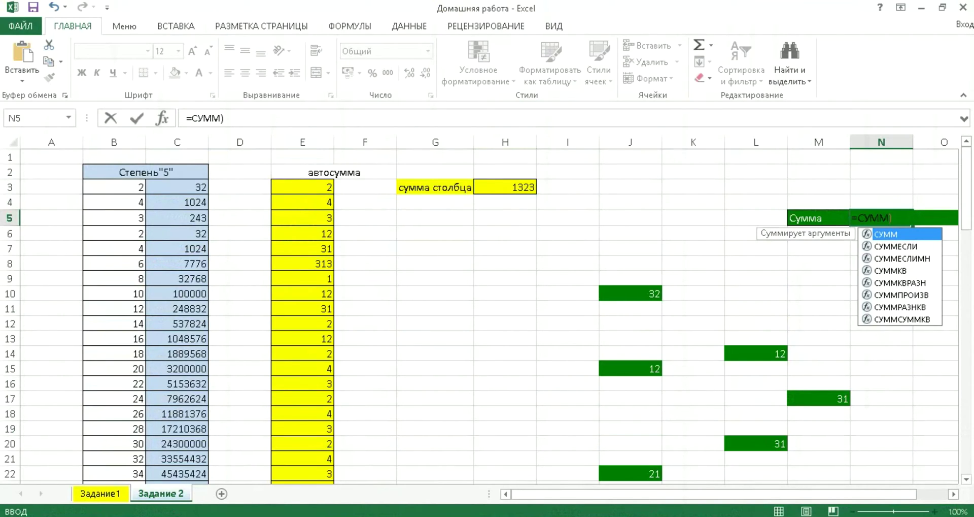
pyautogui.write('(')
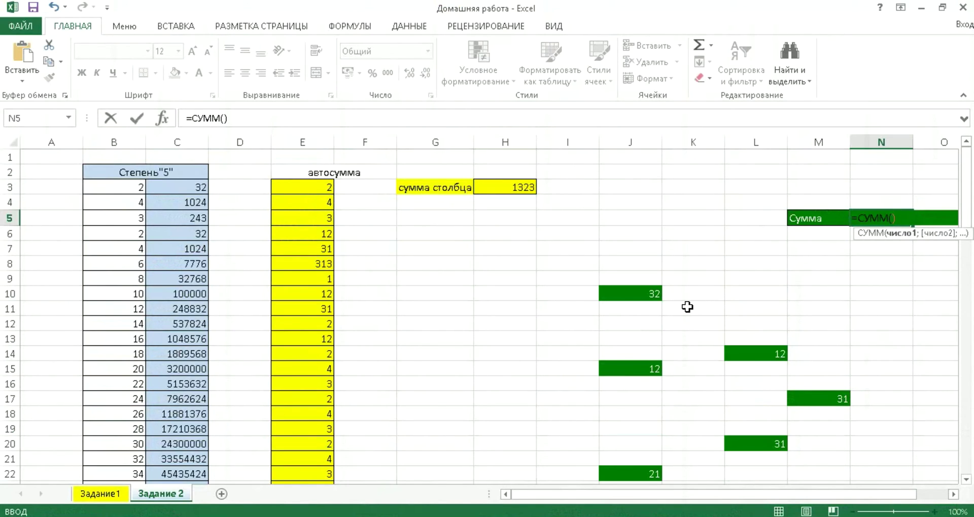
# Sum green cells J10, L14, M17, L20, J22 and J15 in N5, totalling 139
pyautogui.click(638, 296)
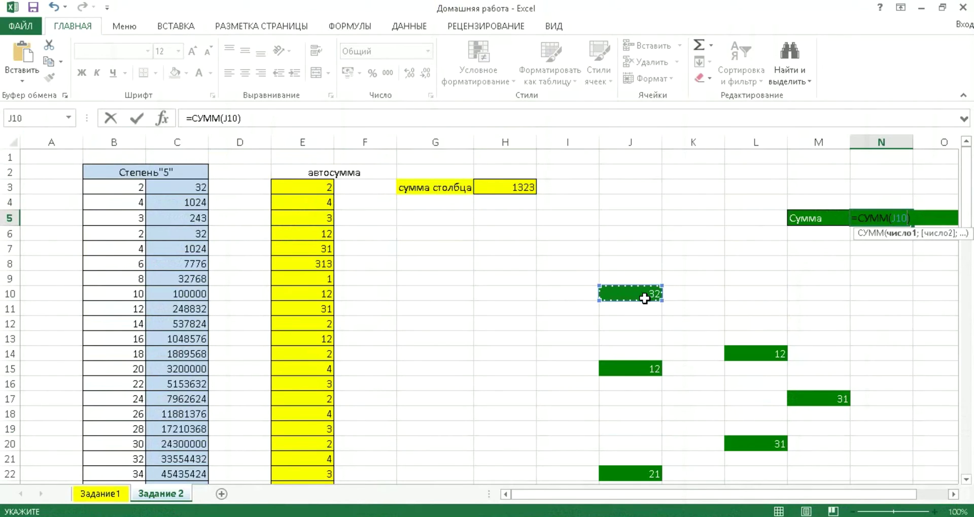
pyautogui.keyDown('ctrl'); pyautogui.click(744, 352); pyautogui.keyUp('ctrl')
pyautogui.keyDown('ctrl'); pyautogui.click(818, 399); pyautogui.keyUp('ctrl')
pyautogui.keyDown('ctrl'); pyautogui.click(751, 443); pyautogui.keyUp('ctrl')
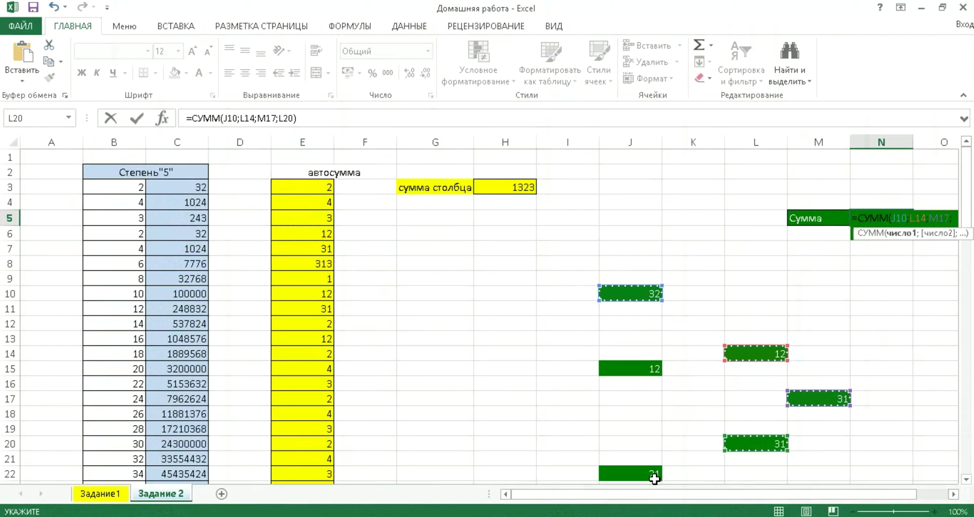
pyautogui.keyDown('ctrl'); pyautogui.click(649, 475); pyautogui.keyUp('ctrl')
pyautogui.keyDown('ctrl'); pyautogui.click(637, 368); pyautogui.keyUp('ctrl')
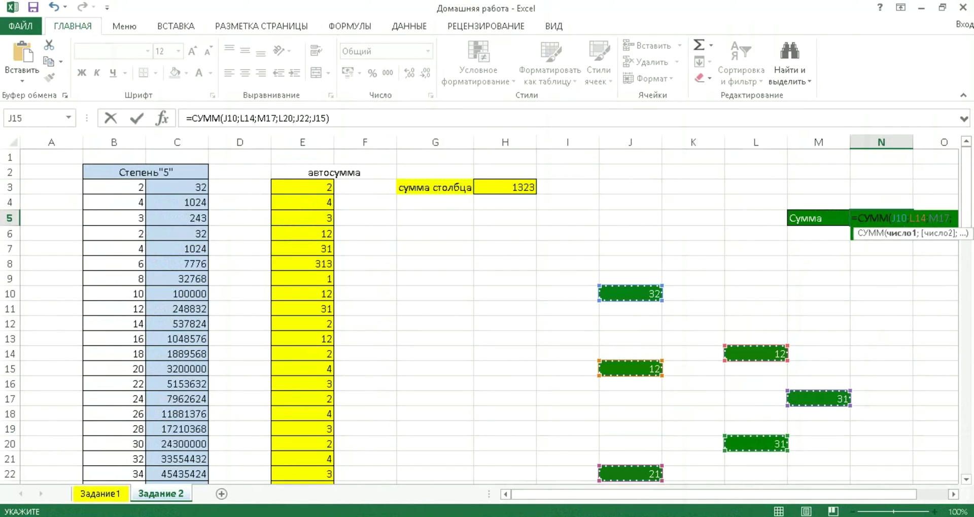
pyautogui.press('Return')
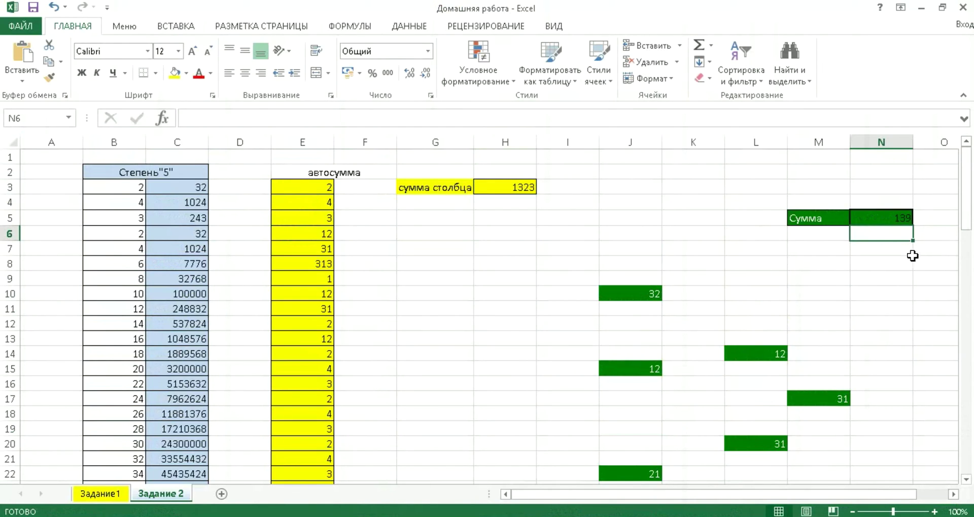
pyautogui.click(873, 220)
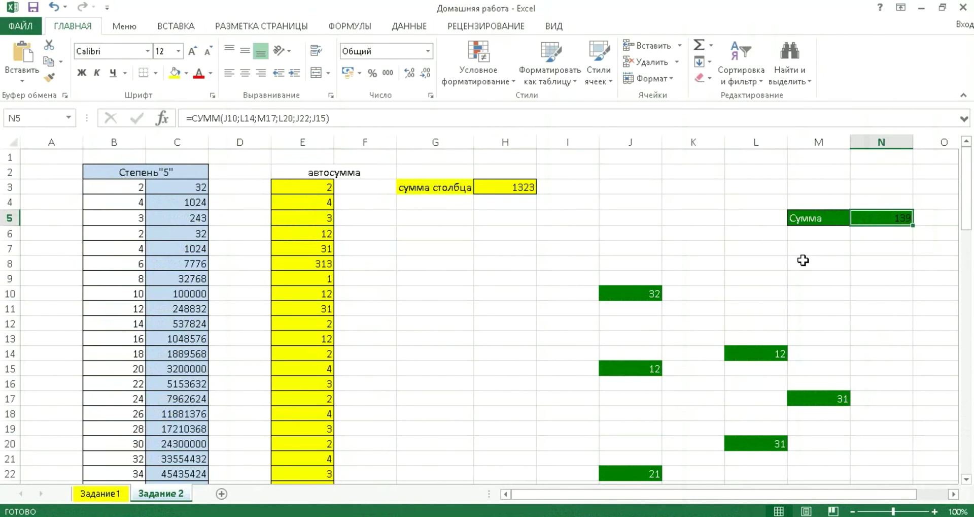
# Fill cell N5, showing 139, with yellow
pyautogui.click(793, 262)
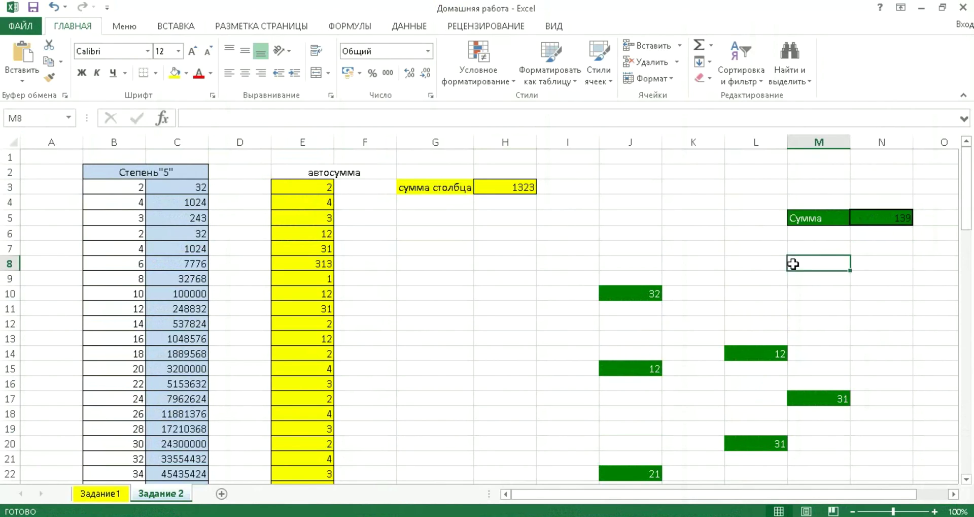
pyautogui.click(881, 217)
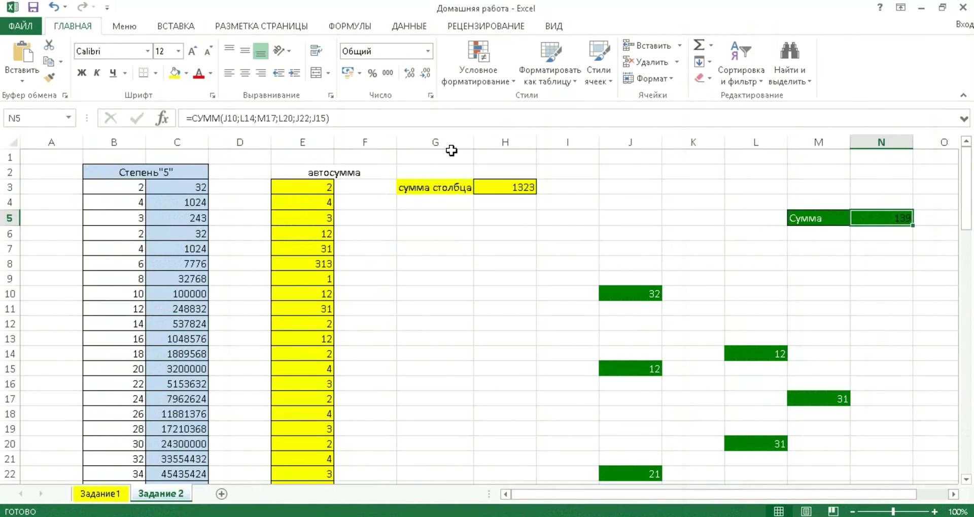
pyautogui.click(181, 76)
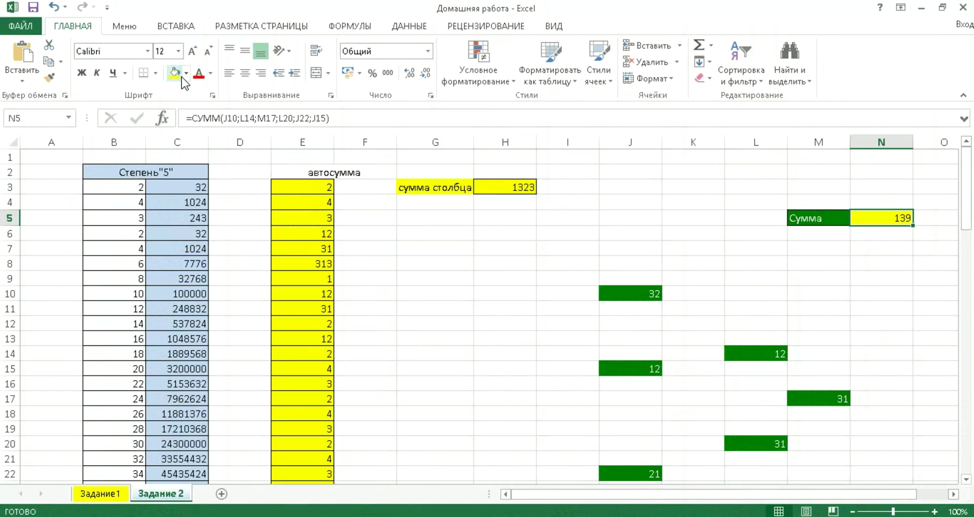